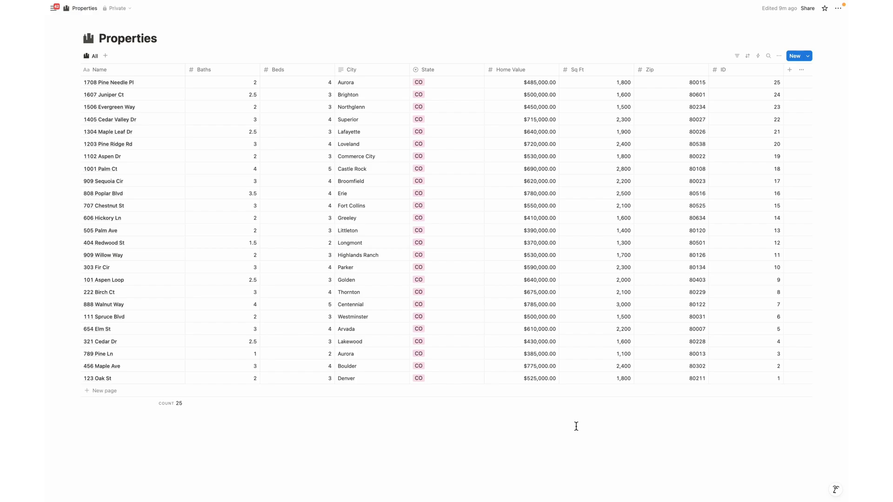
Step: Merge the CSV file Test Properties - combined_real_estate_properties.csv into the Properties database
{"action": "left_click", "coordinate": [837, 8]}
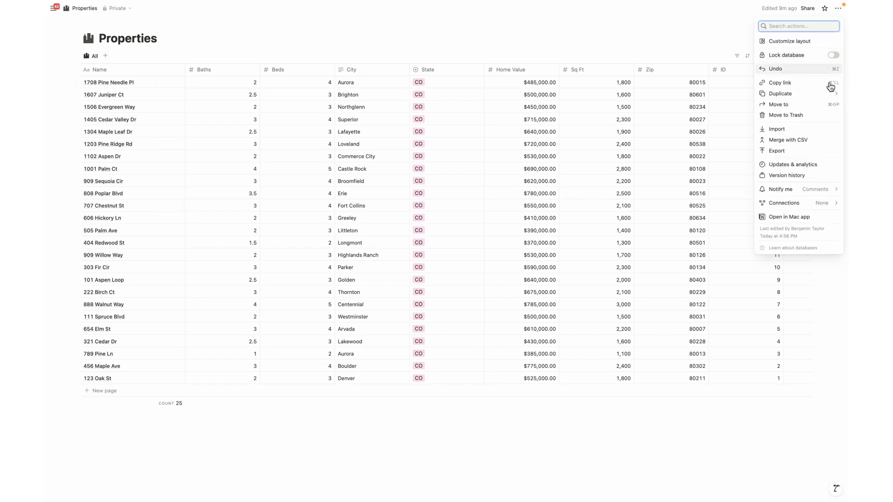
{"action": "left_click", "coordinate": [788, 140]}
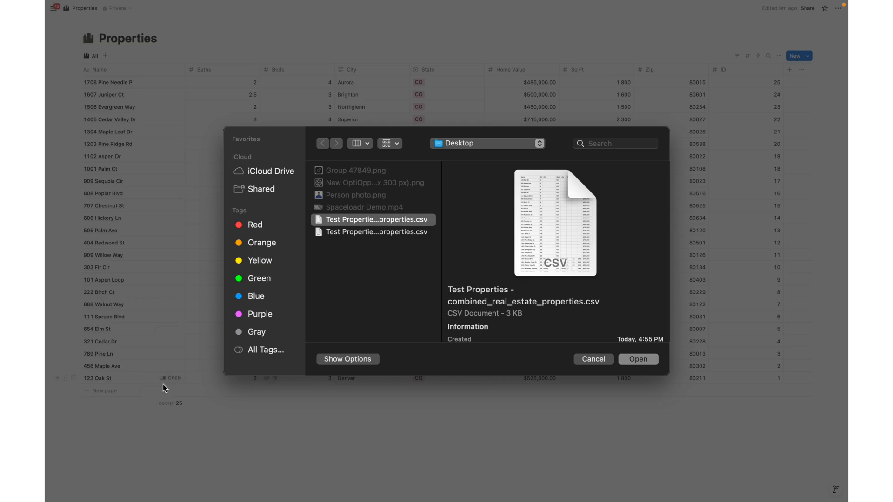
{"action": "left_click", "coordinate": [648, 359]}
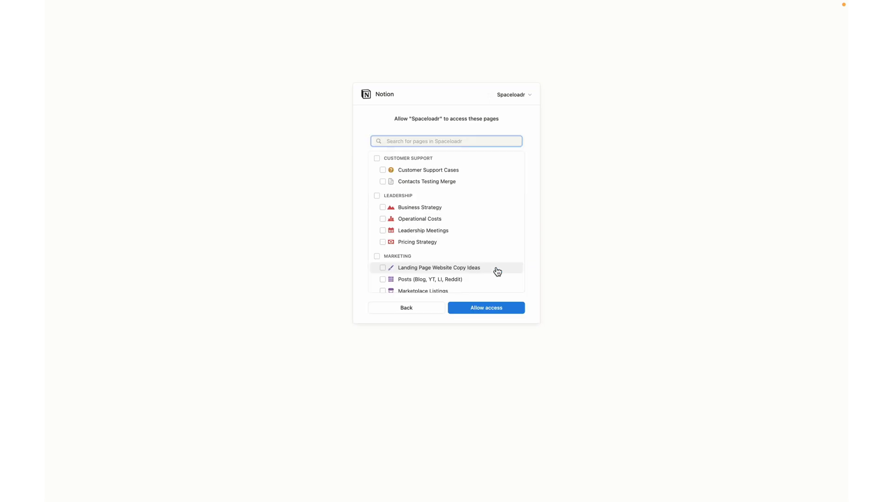
Step: Allow Spaceloadr to access only the private Properties page in Notion
{"action": "scroll", "coordinate": [497, 272], "scroll_direction": "down", "scroll_amount": 10}
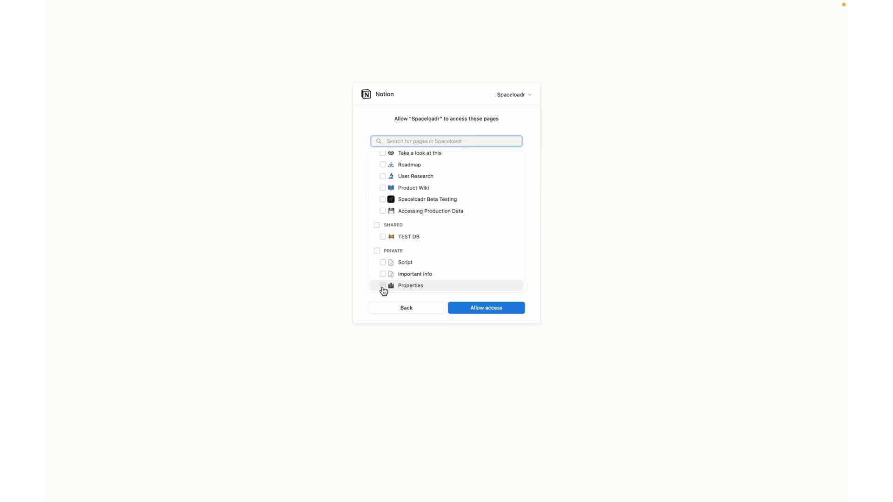
{"action": "left_click", "coordinate": [383, 286]}
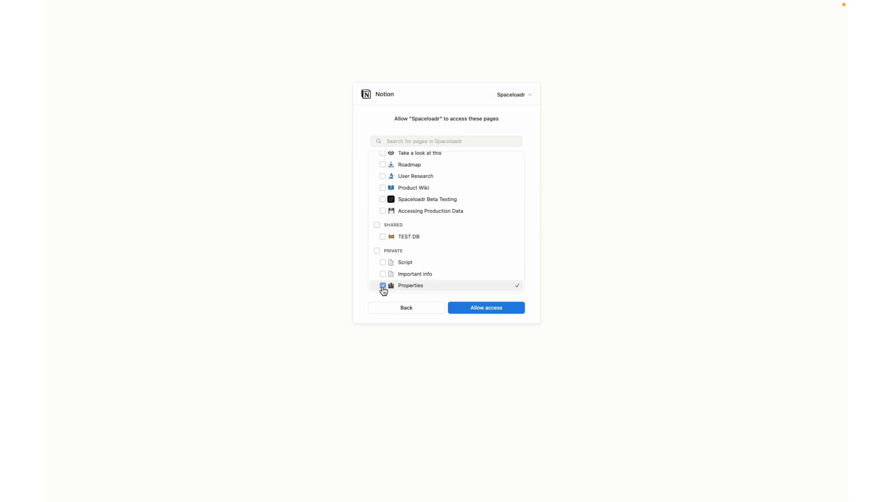
{"action": "left_click", "coordinate": [500, 309]}
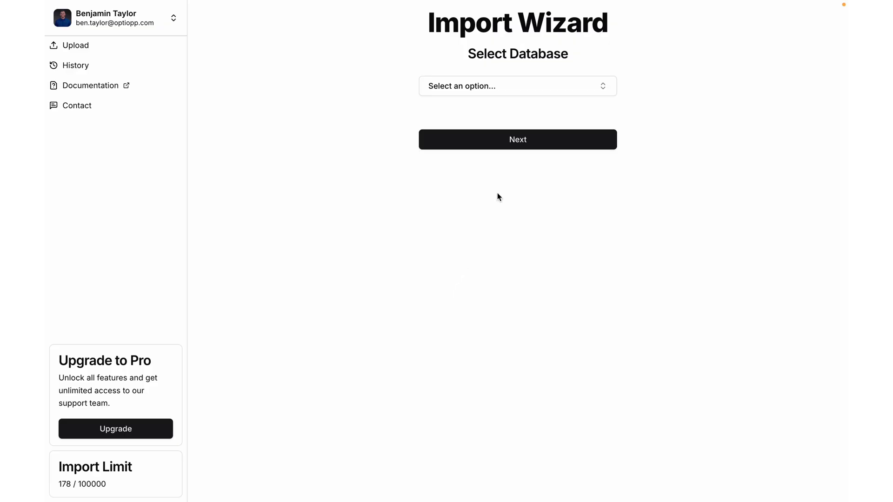
Step: Choose Properties as the target database in the Import Wizard and continue to the CSV upload
{"action": "left_click", "coordinate": [507, 86]}
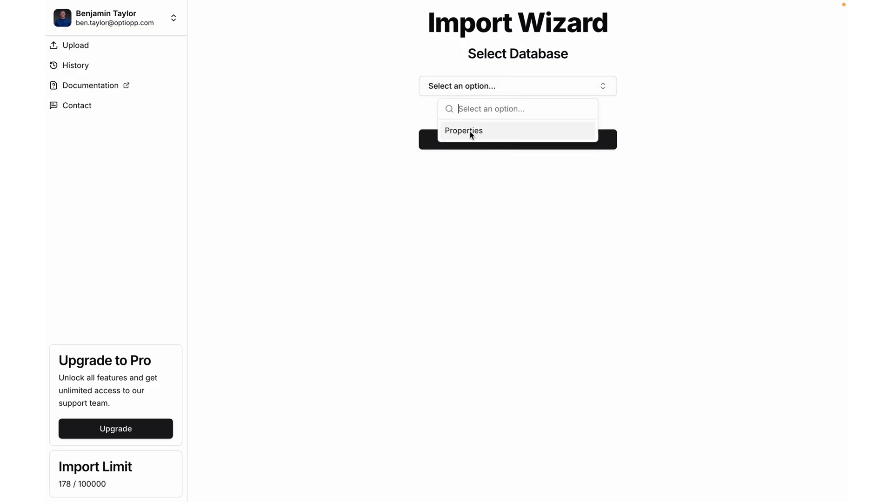
{"action": "left_click", "coordinate": [468, 130]}
{"action": "left_click", "coordinate": [522, 139]}
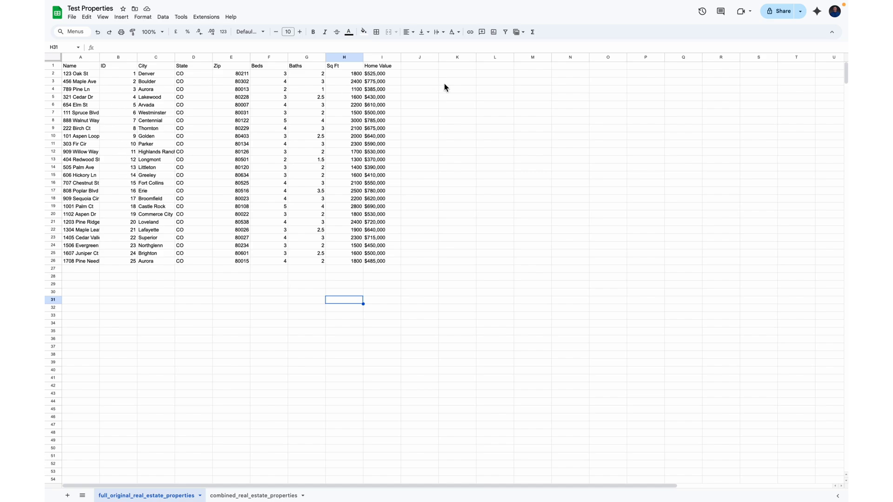
Step: In the Test Properties spreadsheet, compare the Home Value of 456 Maple Ave between the full_original_real_estate_properties and combined_real_estate_properties sheets
{"action": "left_click", "coordinate": [251, 497]}
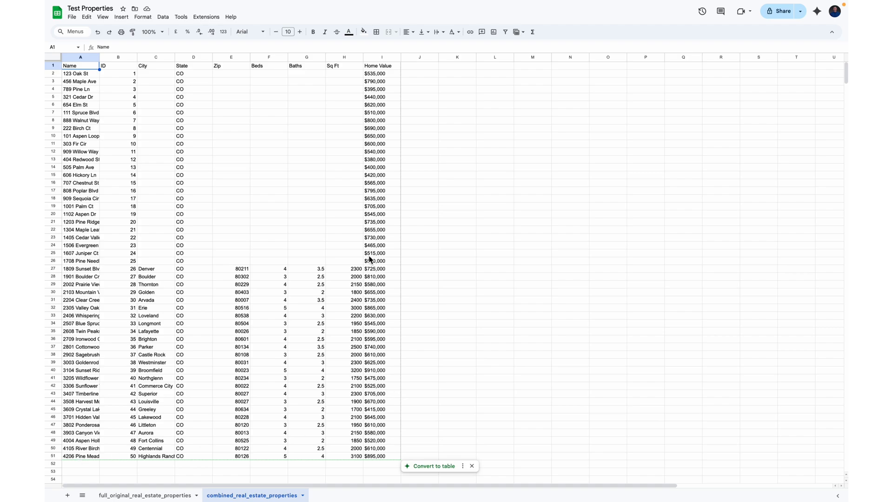
{"action": "left_click", "coordinate": [392, 80]}
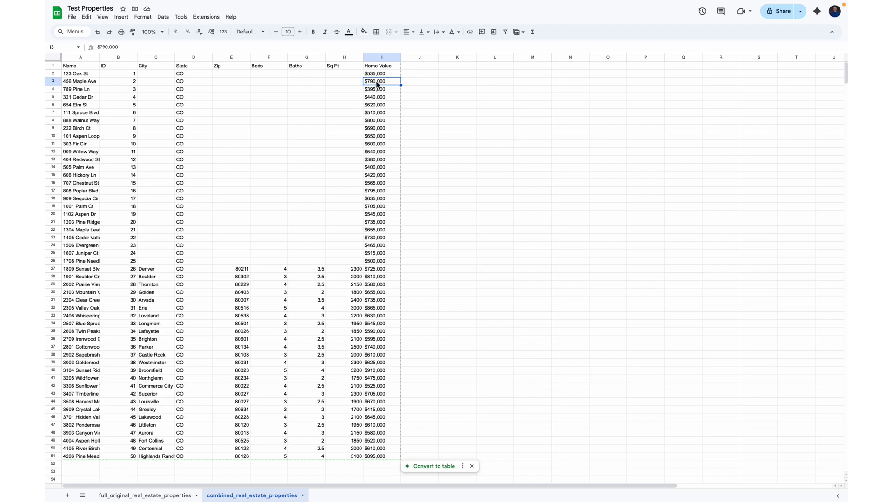
{"action": "left_click", "coordinate": [169, 496]}
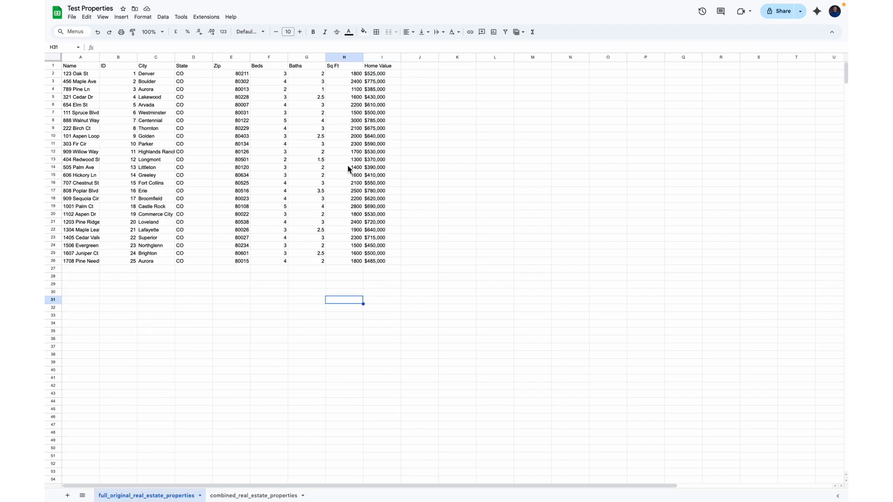
{"action": "left_click", "coordinate": [375, 81]}
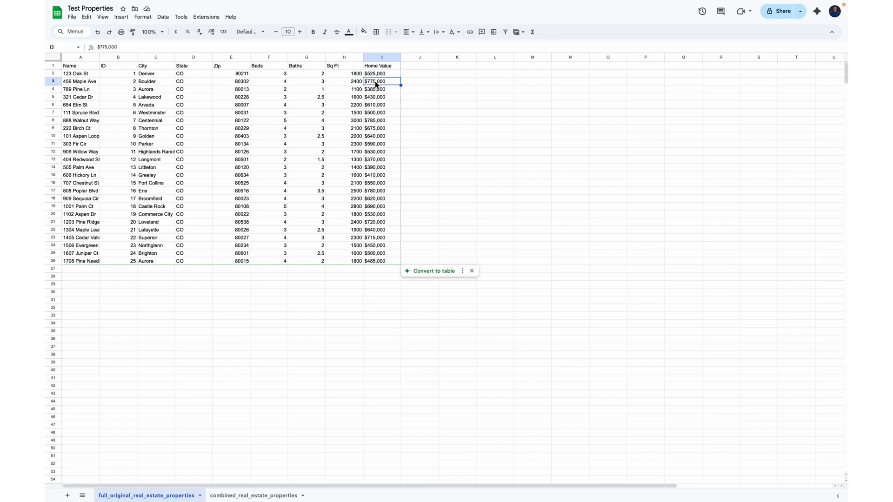
{"action": "left_click", "coordinate": [254, 495]}
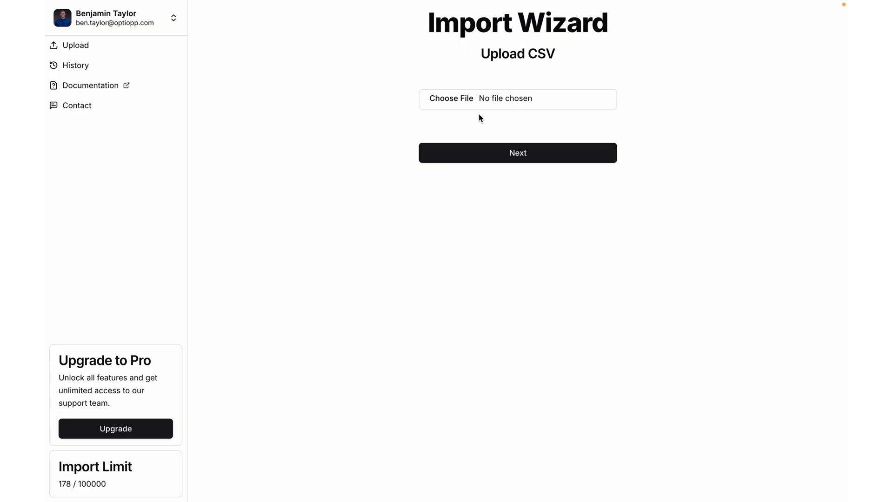
Step: In the Import Wizard, upload Test Properties - combined_real_estate_properties.csv and continue to the property mapping
{"action": "left_click", "coordinate": [463, 99]}
{"action": "left_click", "coordinate": [421, 220]}
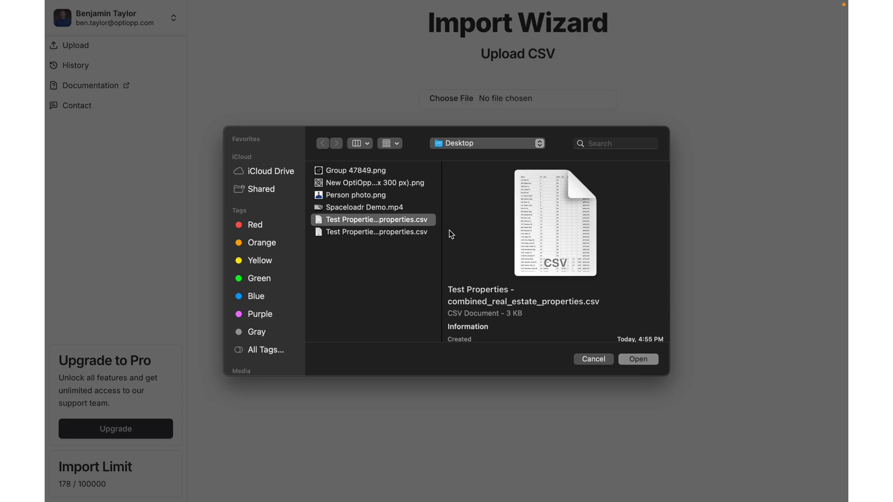
{"action": "left_click", "coordinate": [645, 358]}
{"action": "left_click", "coordinate": [513, 153]}
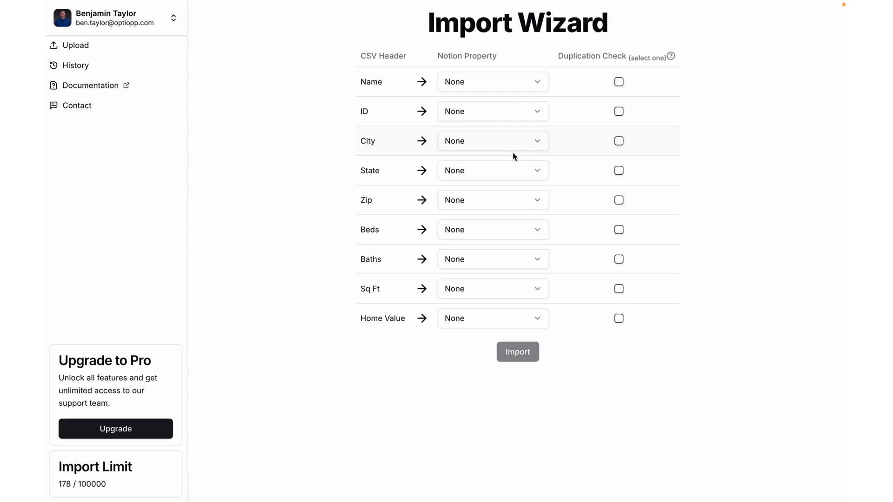
Step: Map the CSV headers Name and ID to the Notion properties Name and ID
{"action": "left_click", "coordinate": [476, 83]}
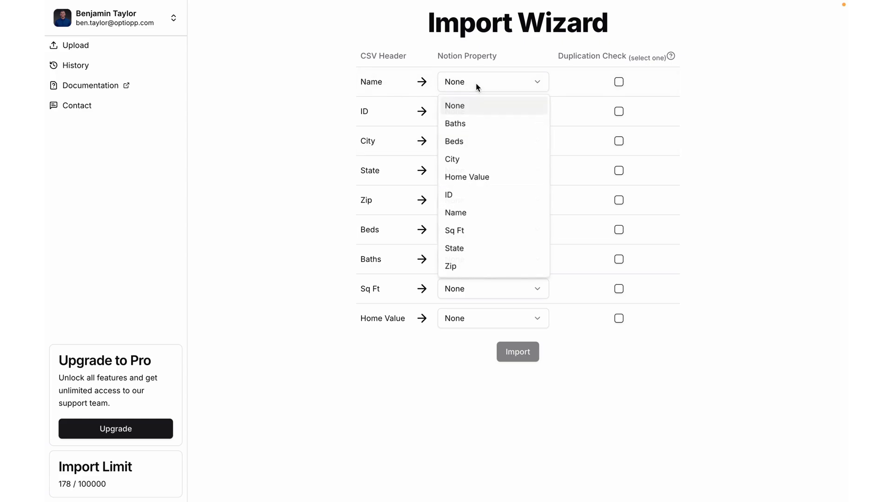
{"action": "left_click", "coordinate": [464, 215]}
{"action": "left_click", "coordinate": [469, 112]}
{"action": "left_click", "coordinate": [459, 226]}
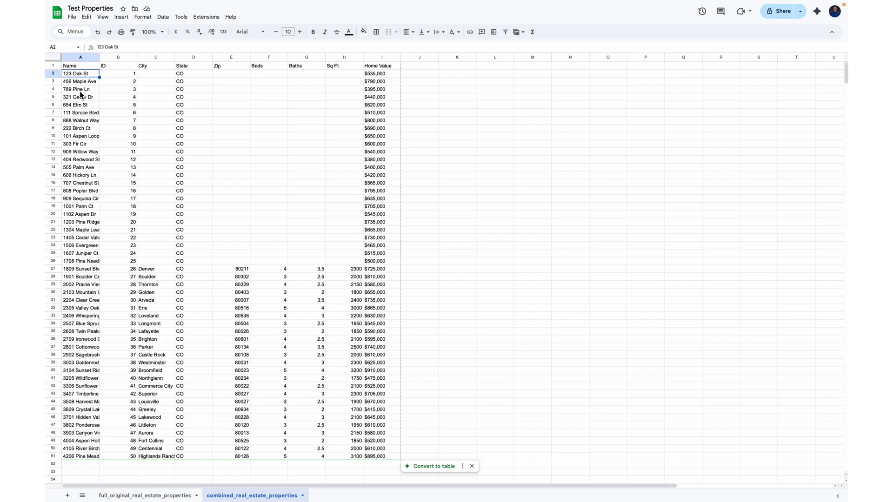
Step: In the combined_real_estate_properties sheet, examine the Name and ID columns as candidates for a unique identifier
{"action": "left_click", "coordinate": [79, 99]}
{"action": "left_click", "coordinate": [77, 144]}
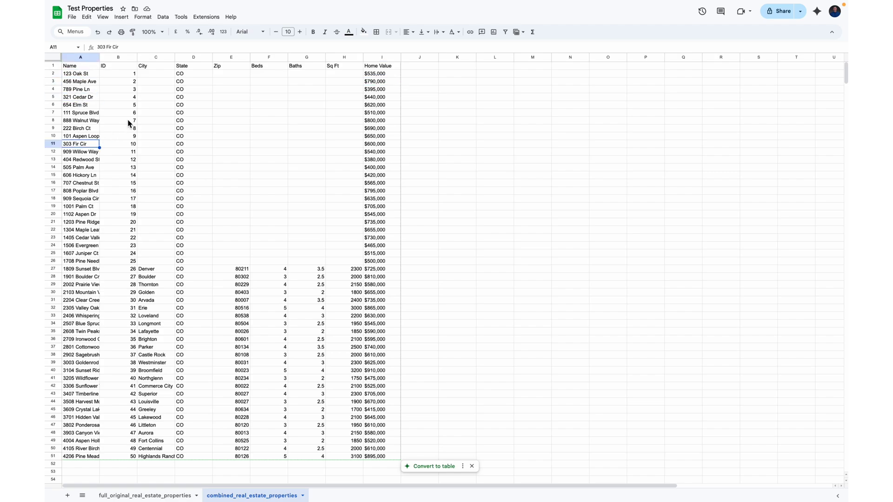
{"action": "left_click", "coordinate": [129, 122]}
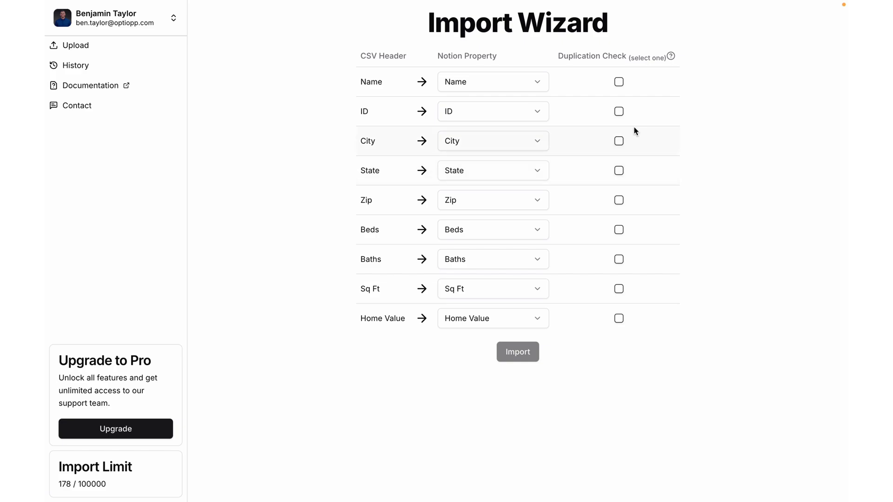
Step: In the Import Wizard, set ID as the duplication check and run the import
{"action": "left_click", "coordinate": [619, 111]}
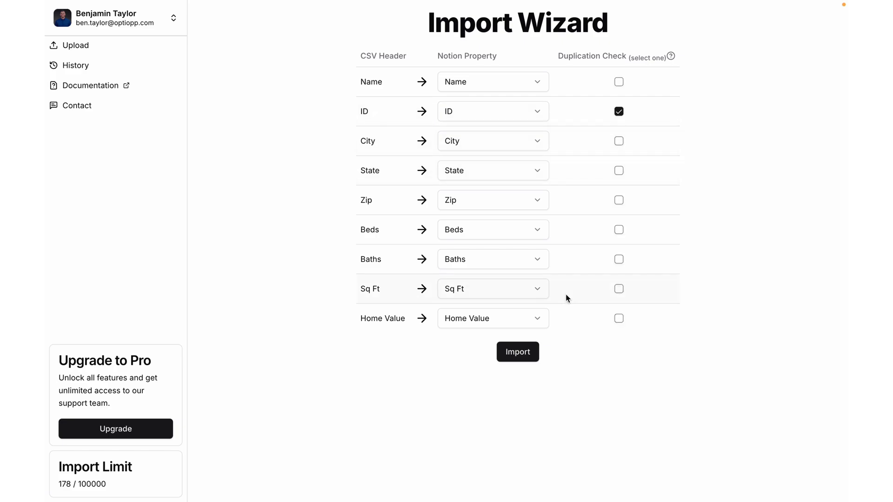
{"action": "left_click", "coordinate": [525, 354]}
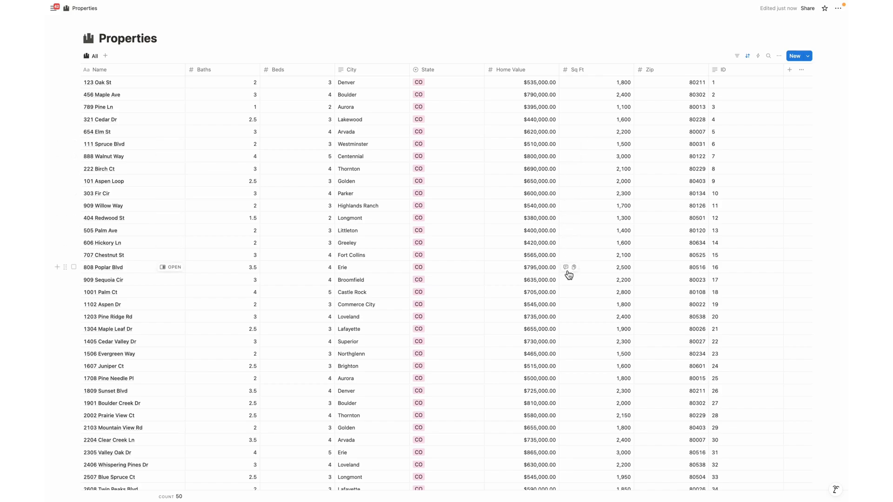
Step: Review the imported records in the Notion Properties database down to the row count below the table
{"action": "scroll", "coordinate": [731, 333], "scroll_direction": "down", "scroll_amount": 2}
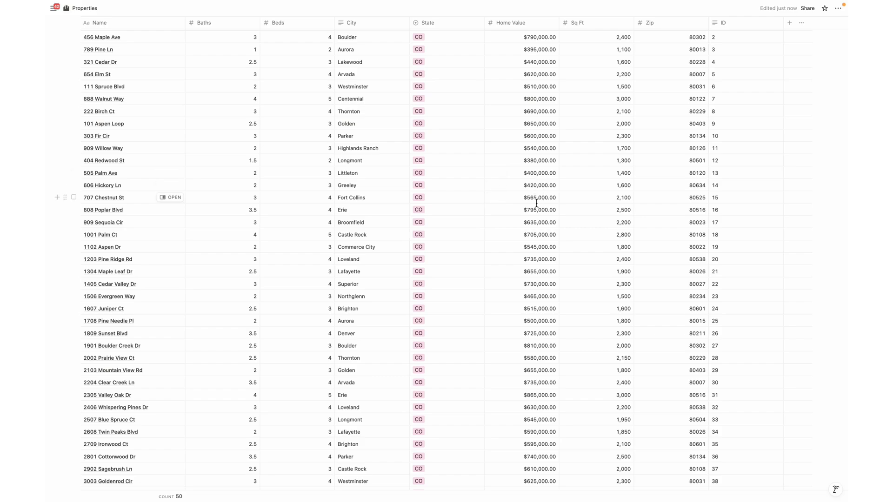
{"action": "scroll", "coordinate": [536, 204], "scroll_direction": "down", "scroll_amount": 5}
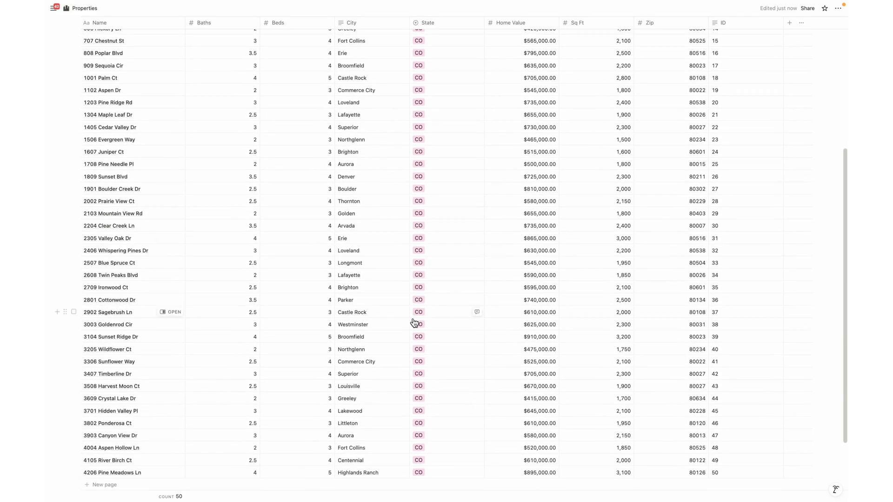
{"action": "scroll", "coordinate": [190, 460], "scroll_direction": "down", "scroll_amount": 2}
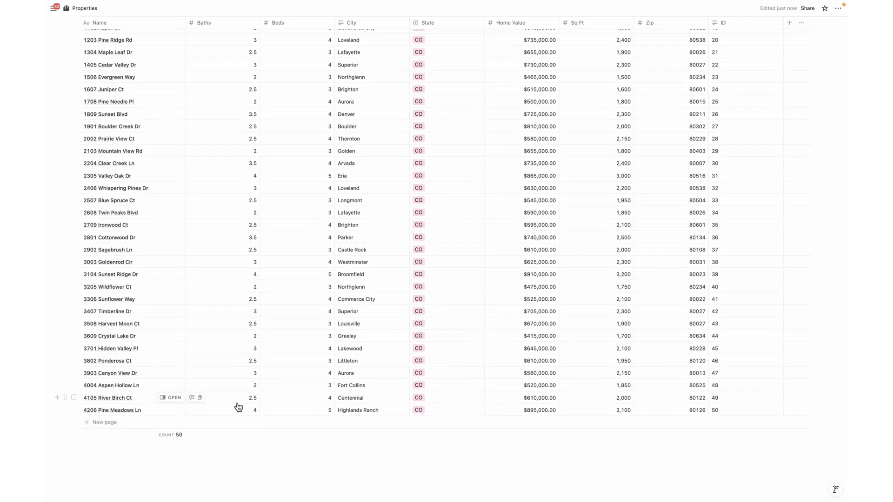
{"action": "mouse_move", "coordinate": [177, 438]}
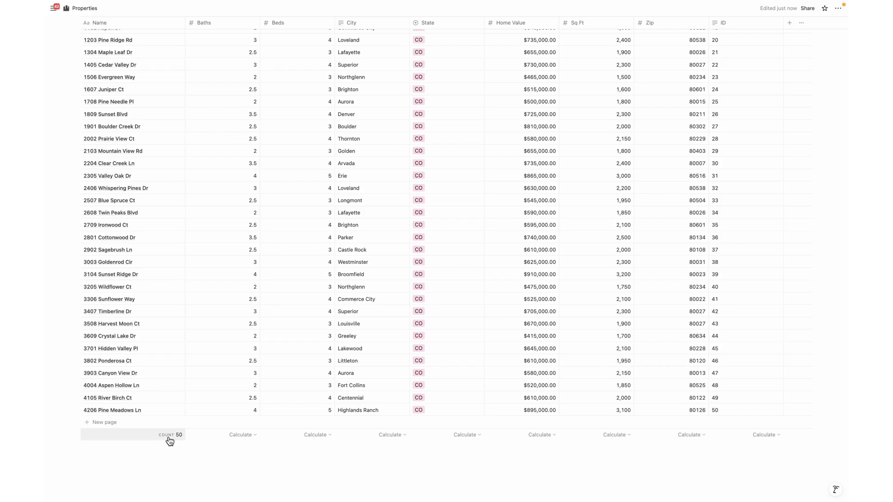